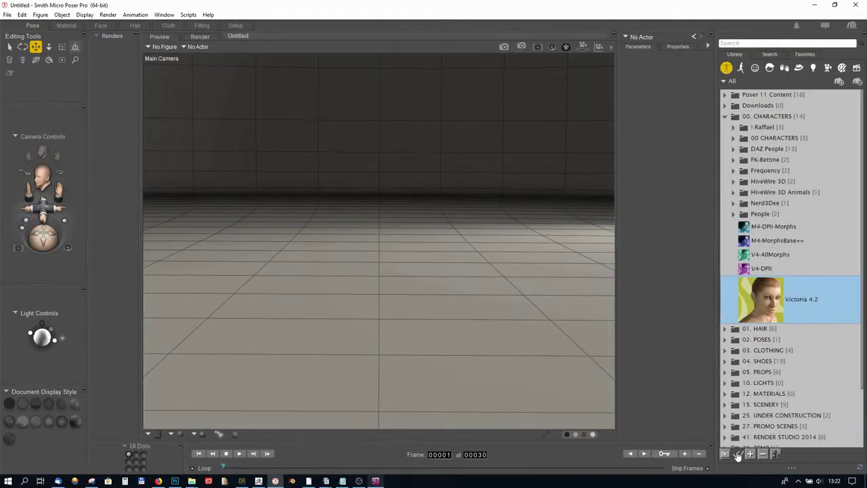
Load Victoria 4.2, apply the V4 Fashion 02 pose, play it, and dress her in DP03_MidSkirt_V4
click(738, 454)
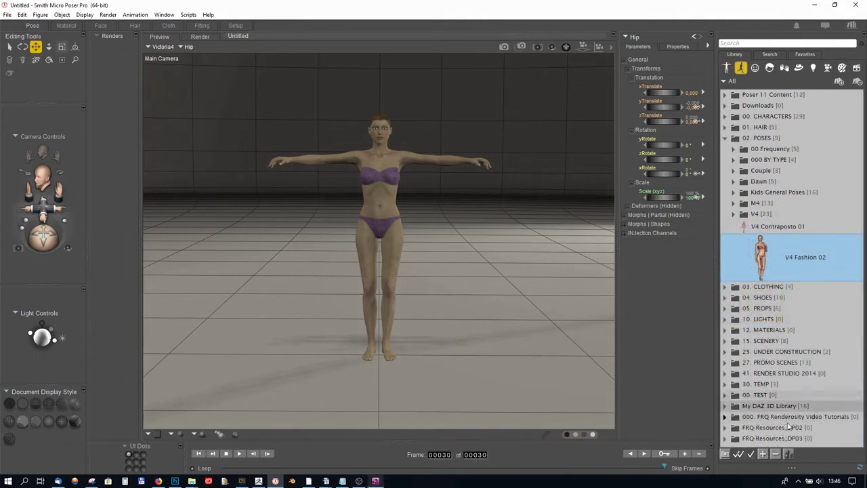
click(749, 455)
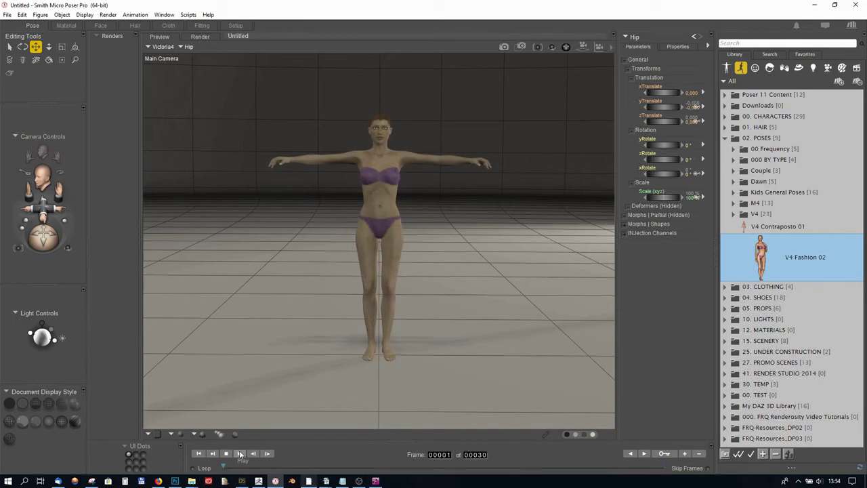
click(240, 455)
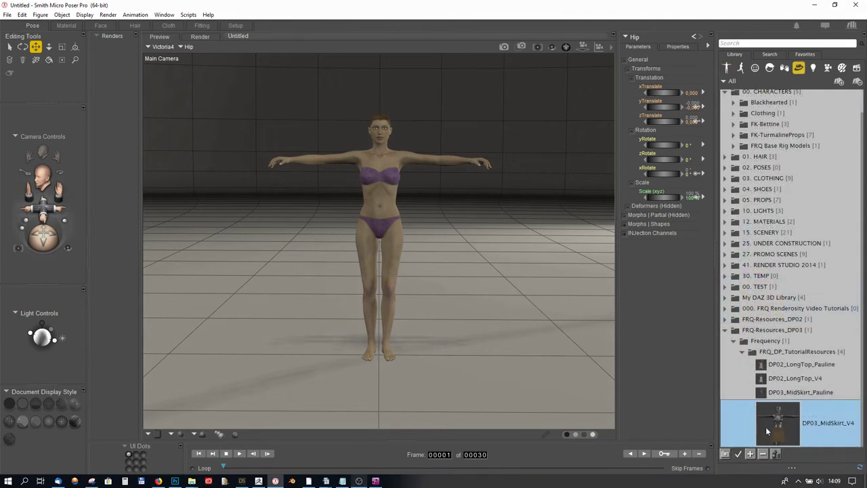
click(737, 455)
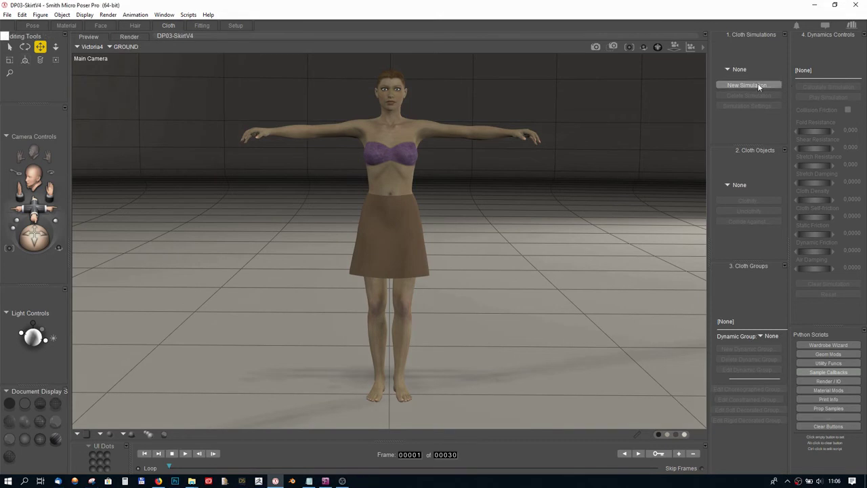
Create a cloth simulation named Skirt and clothify the DP03_MidSkirt_V4 skirt
click(759, 86)
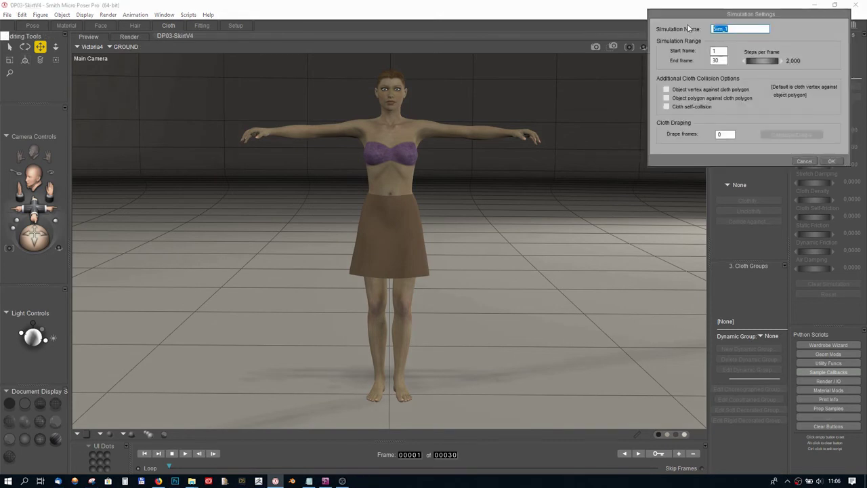
text(Skirt)
click(832, 160)
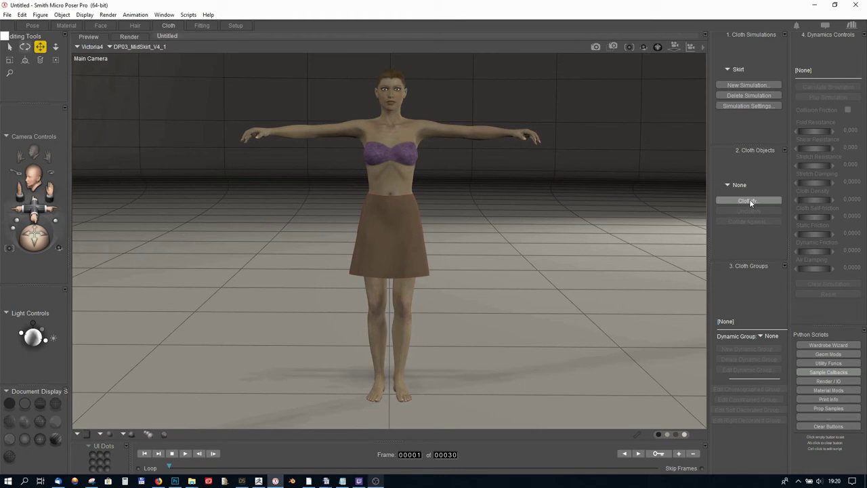
click(748, 201)
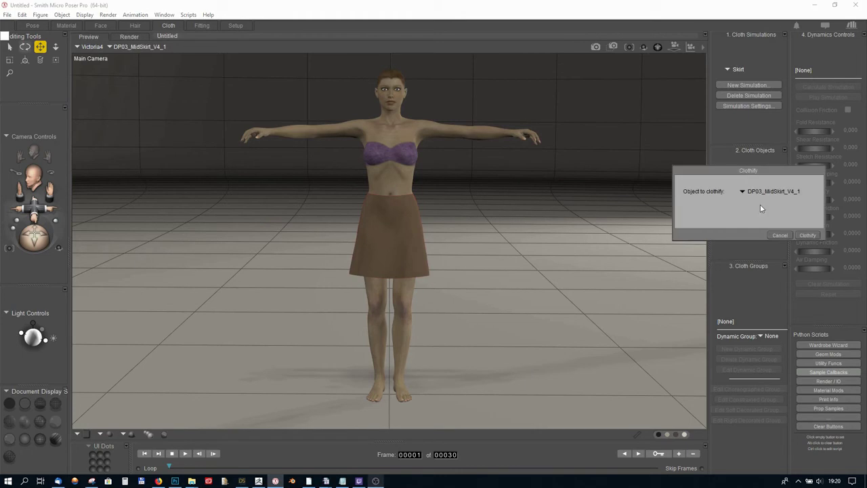
click(808, 236)
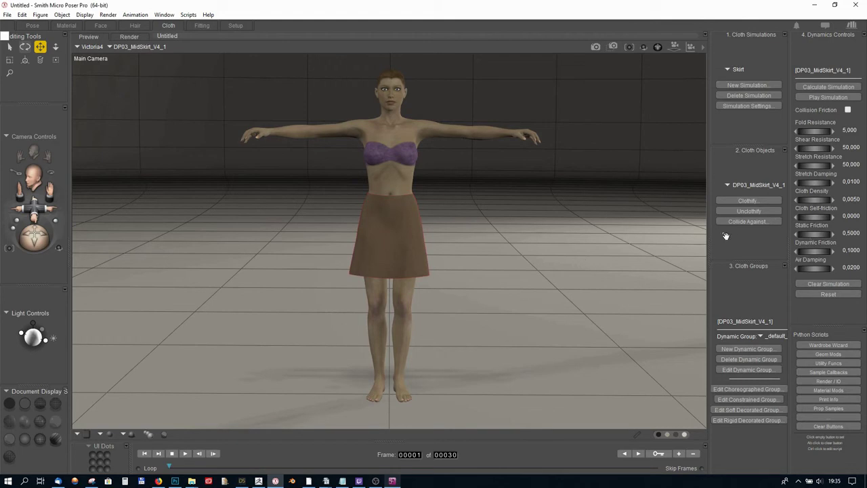
Make the skirt collide against Victoria4 with collision offset and depth of 0.15
click(743, 221)
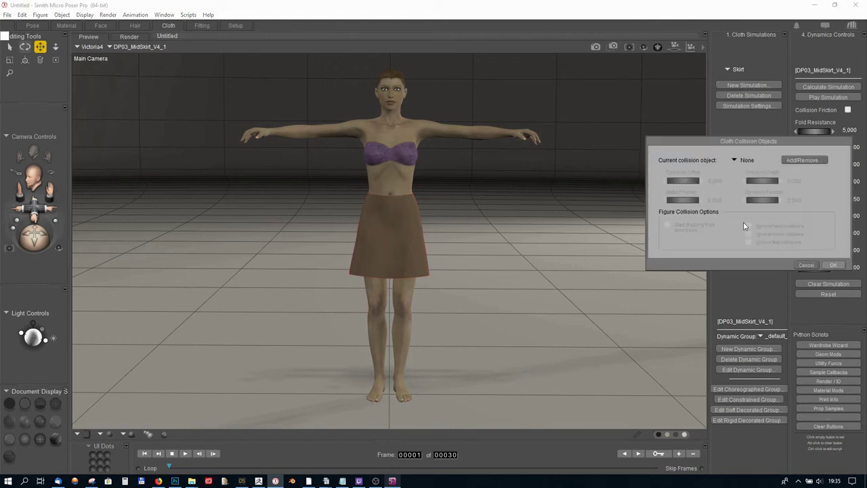
click(803, 163)
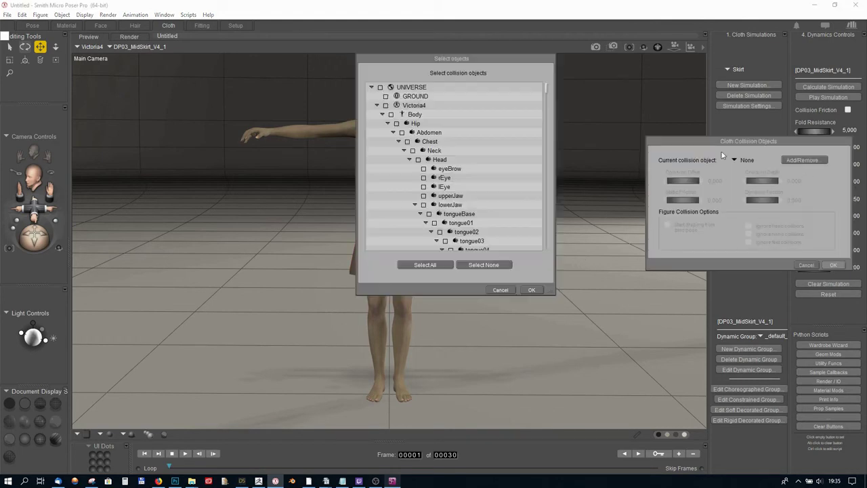
click(385, 105)
click(534, 291)
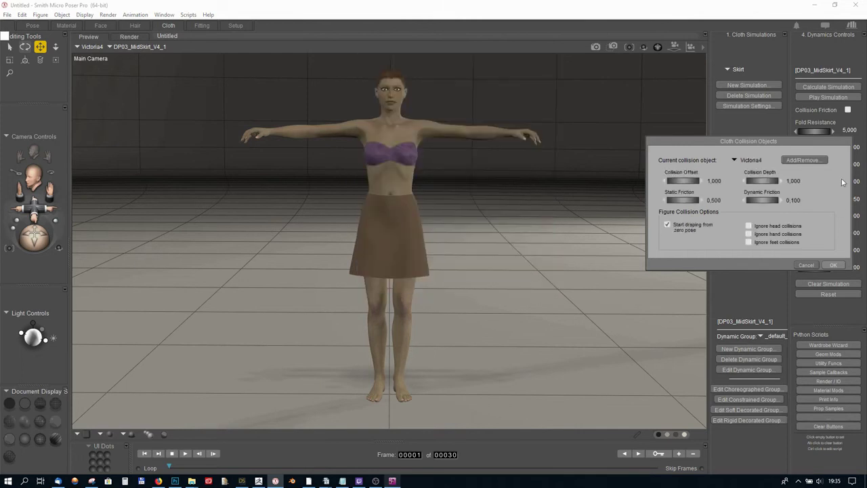
text(0.15)
click(797, 181)
text(0,)
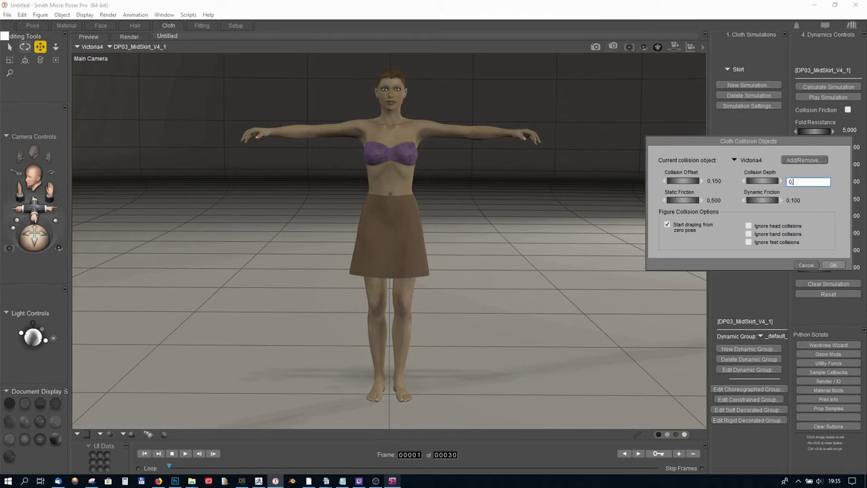
text(15)
key(Return)
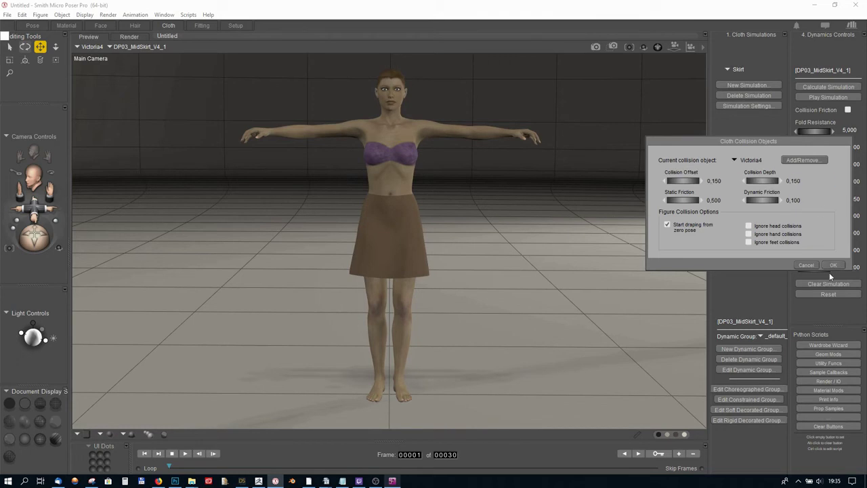
click(832, 265)
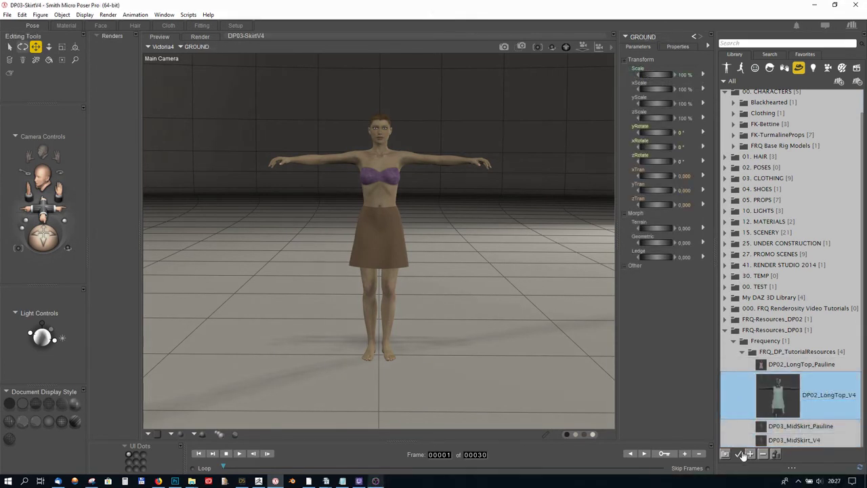
Add the DP02_LongTop_V4 top, create a self-colliding Top simulation, and clothify DP02_LongTop_V4_1
click(739, 453)
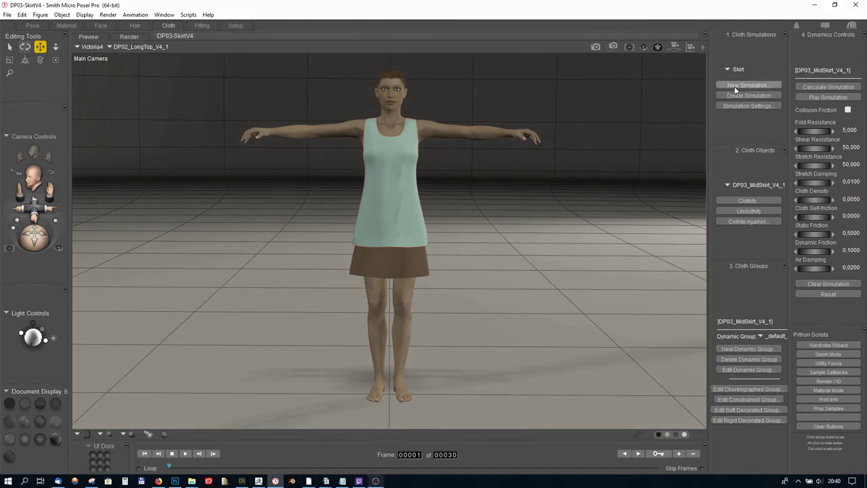
click(735, 85)
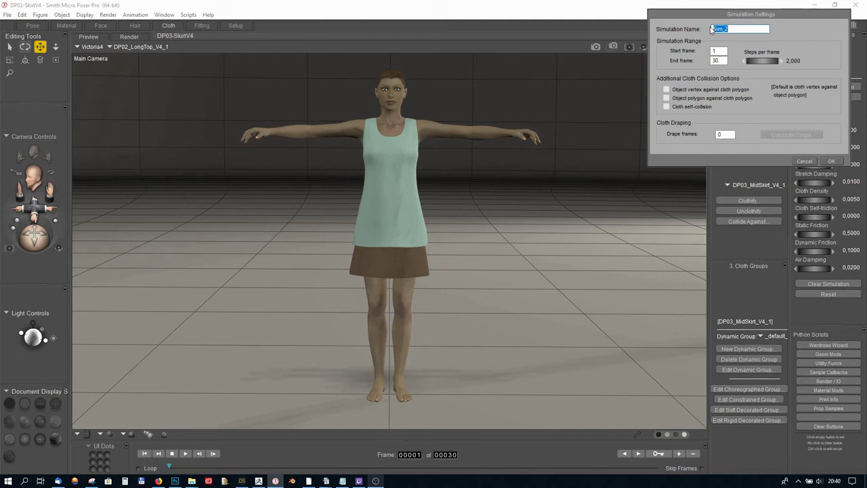
text(Top)
click(667, 106)
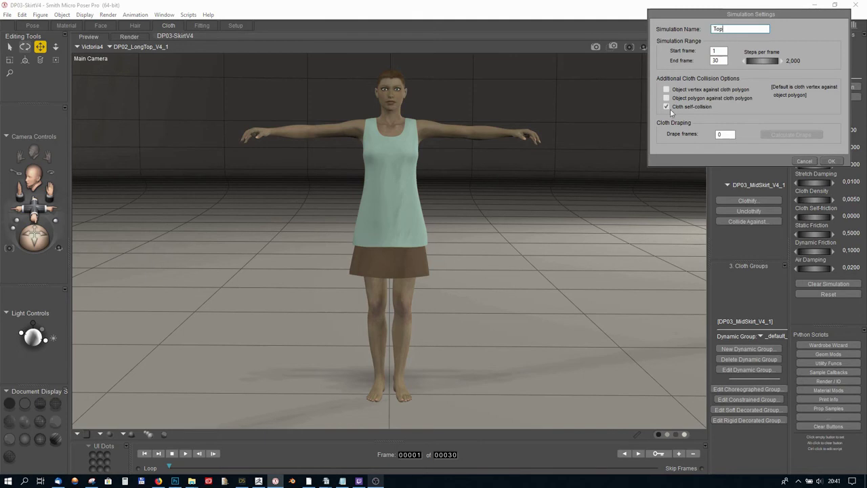
click(831, 161)
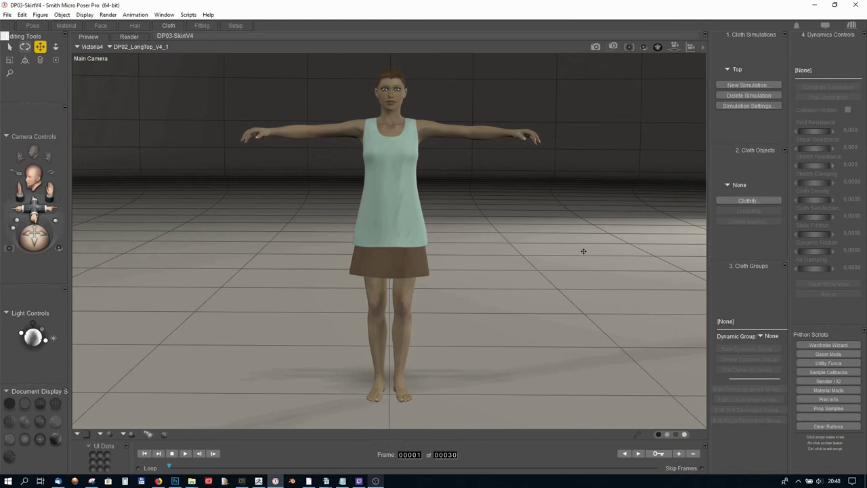
click(748, 201)
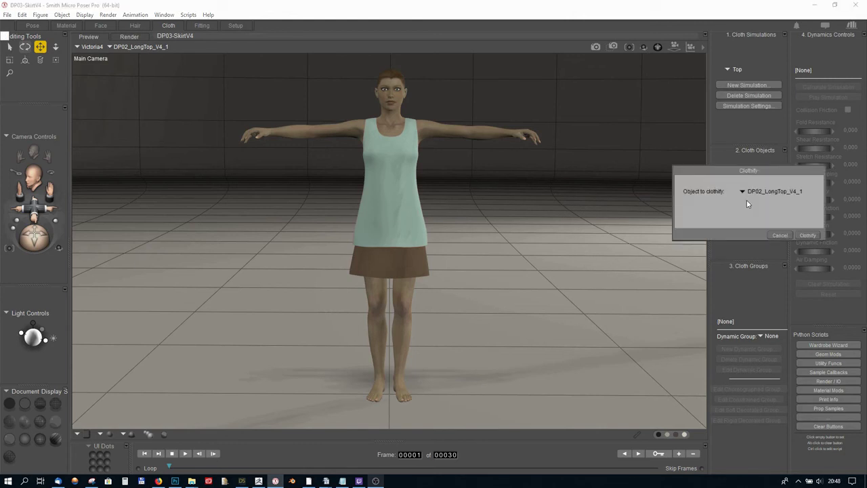
click(807, 235)
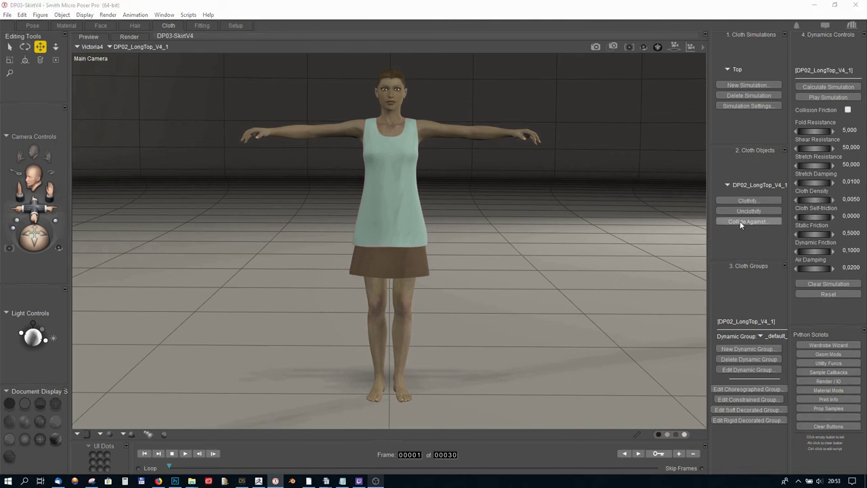
Choose Victoria4 and DP03_MidSkirt_V4_1 as the top's collision objects
click(741, 222)
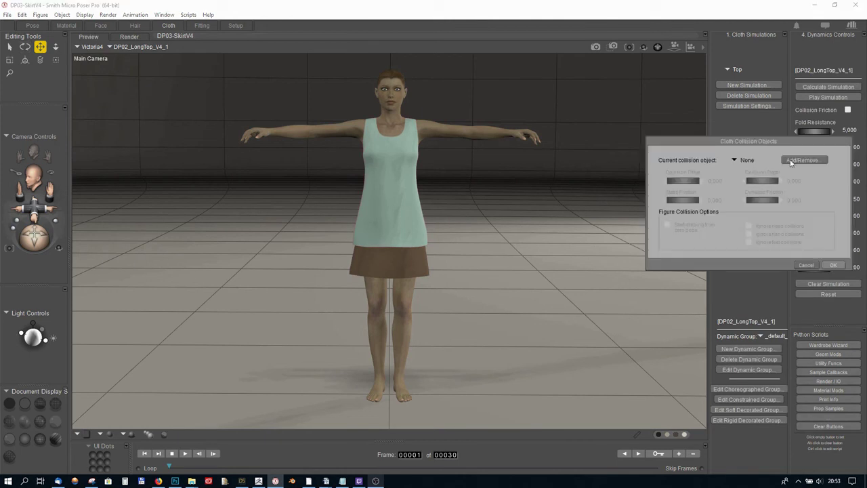
click(791, 161)
click(377, 105)
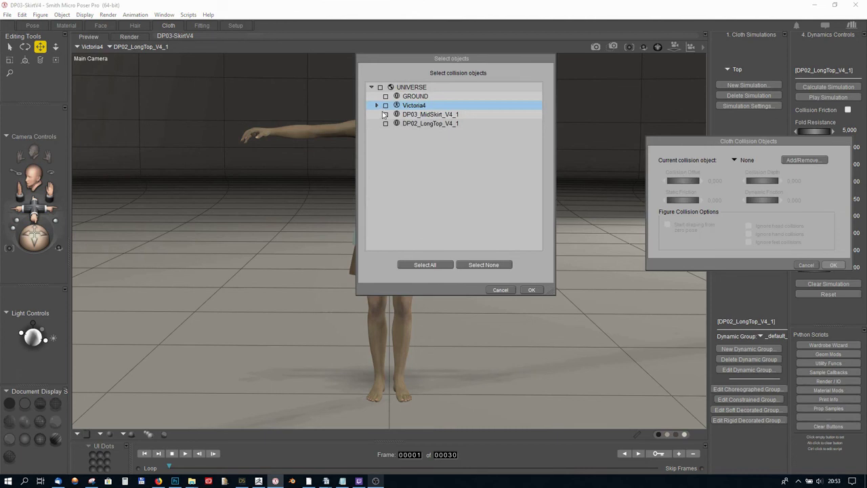
click(385, 106)
click(385, 115)
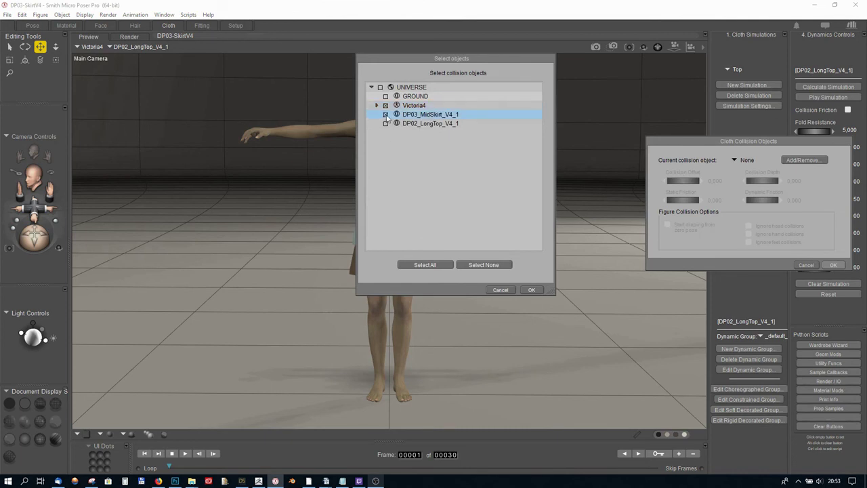
click(534, 290)
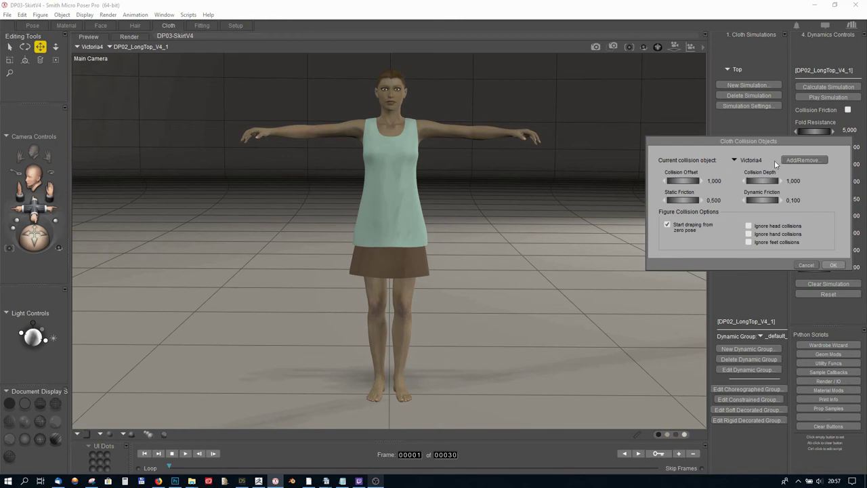
Set the skirt's collision offset and depth to 0,150
click(757, 161)
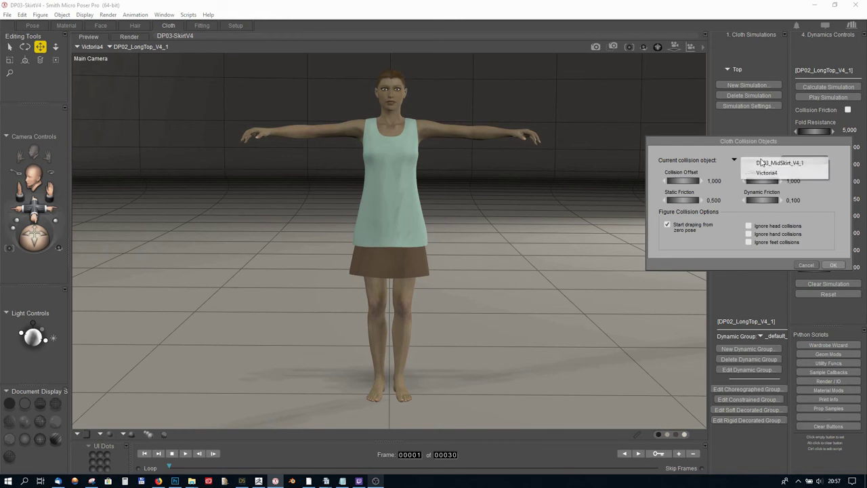
click(760, 162)
click(759, 163)
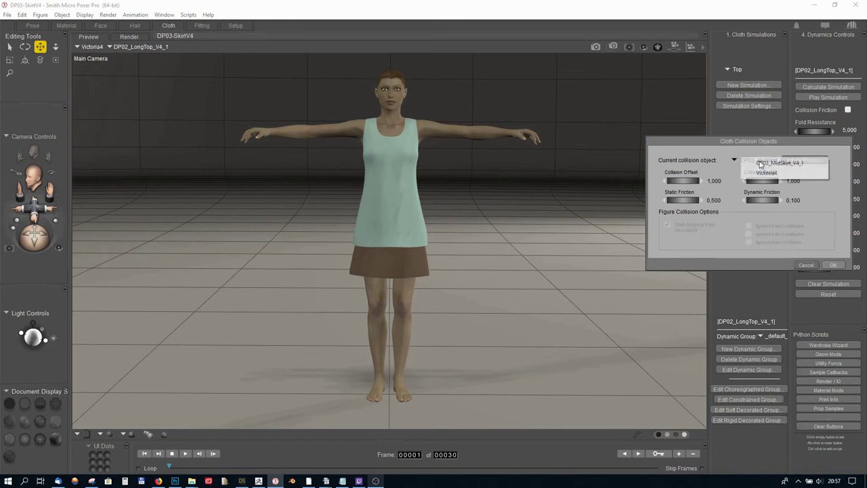
click(763, 173)
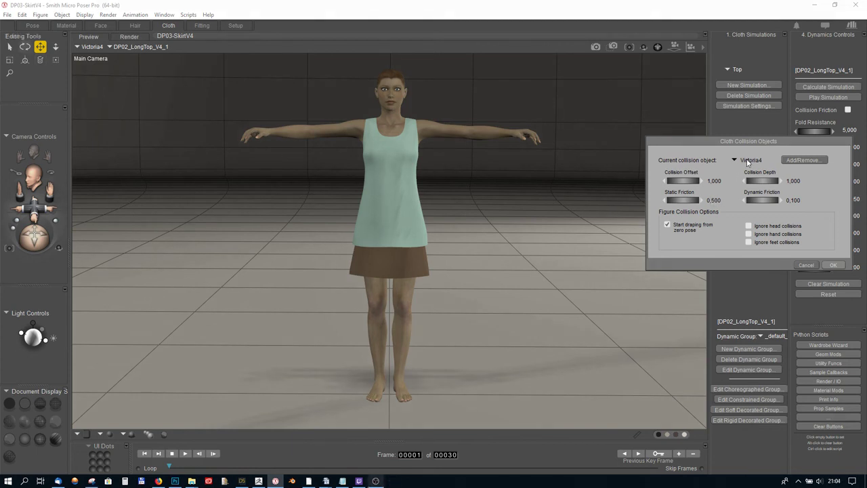
click(748, 161)
click(756, 163)
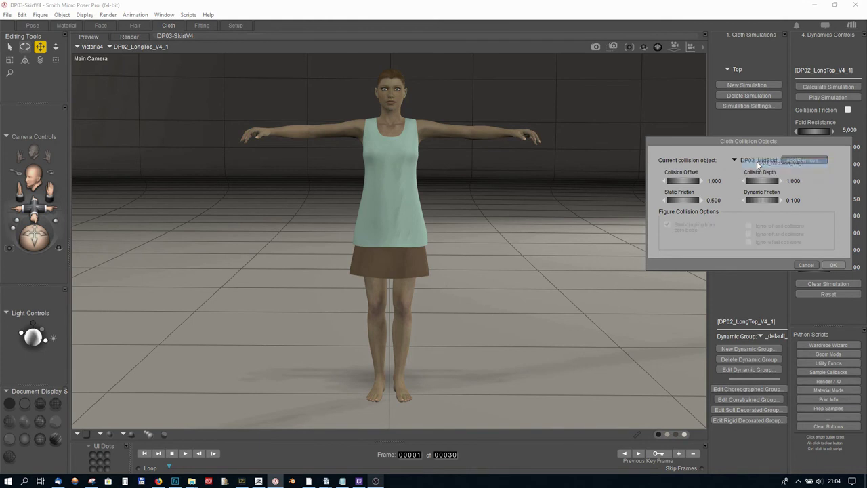
click(723, 181)
text(0,1)
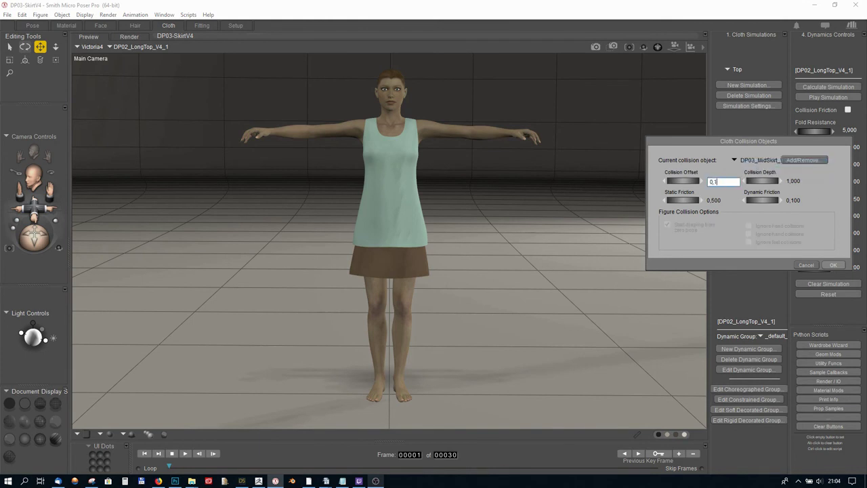
click(794, 183)
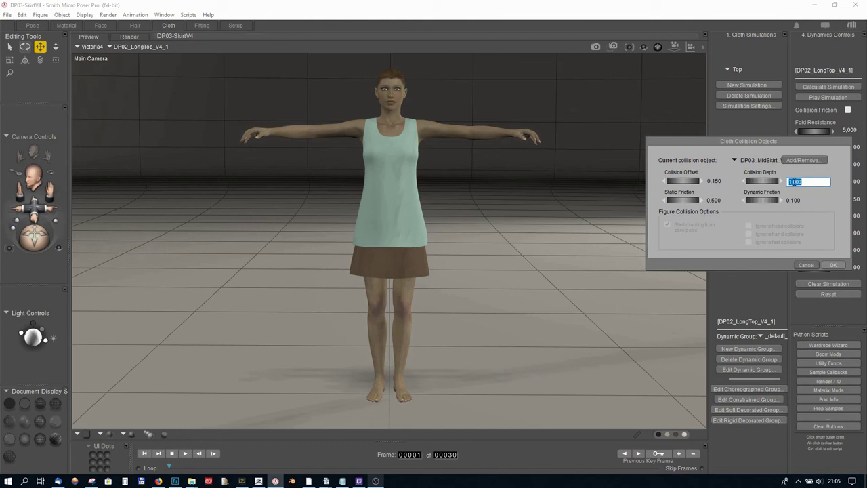
text(0,15)
key(Return)
Set Victoria4's collision offset and depth to 0,200
click(760, 161)
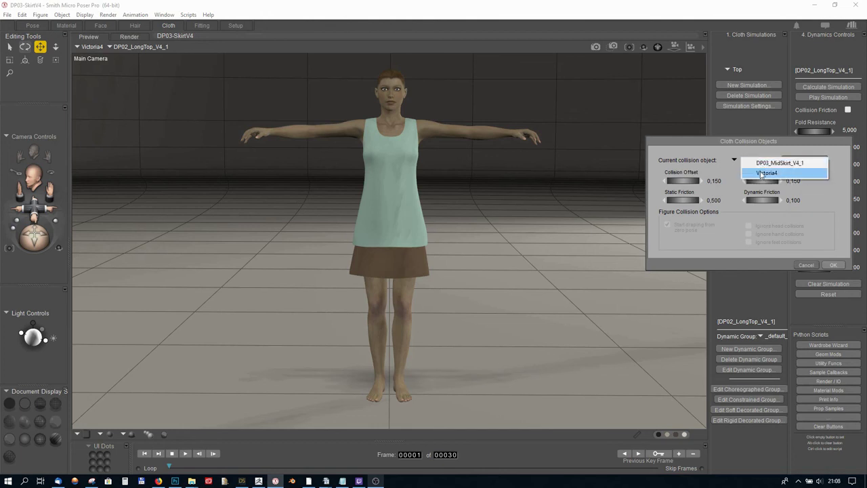
click(760, 174)
click(715, 181)
text(0,2)
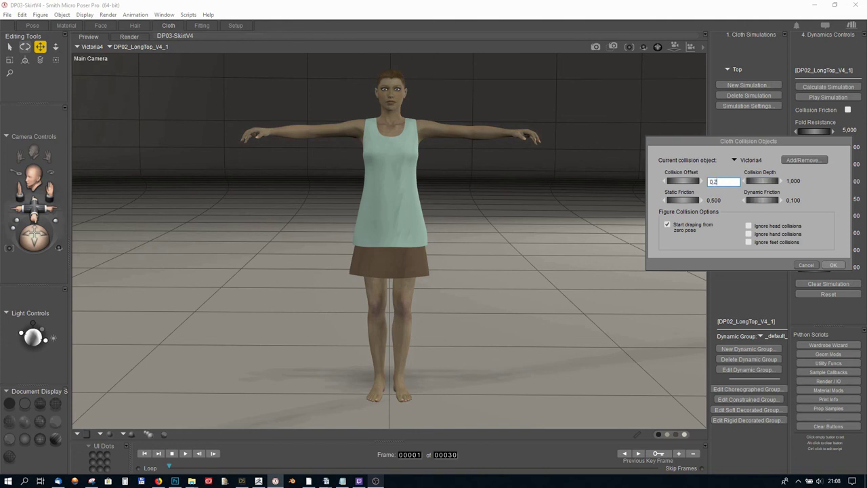
key(Return)
click(794, 180)
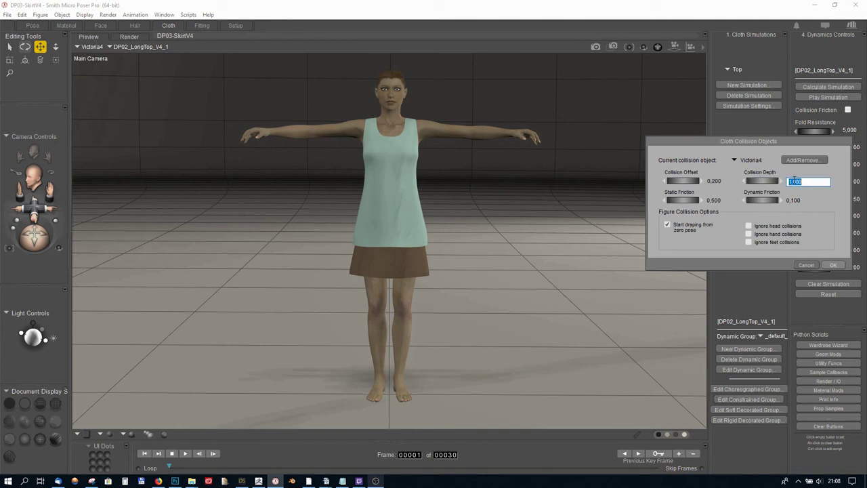
text(0,2)
key(Return)
Apply the top's collision object settings
click(834, 267)
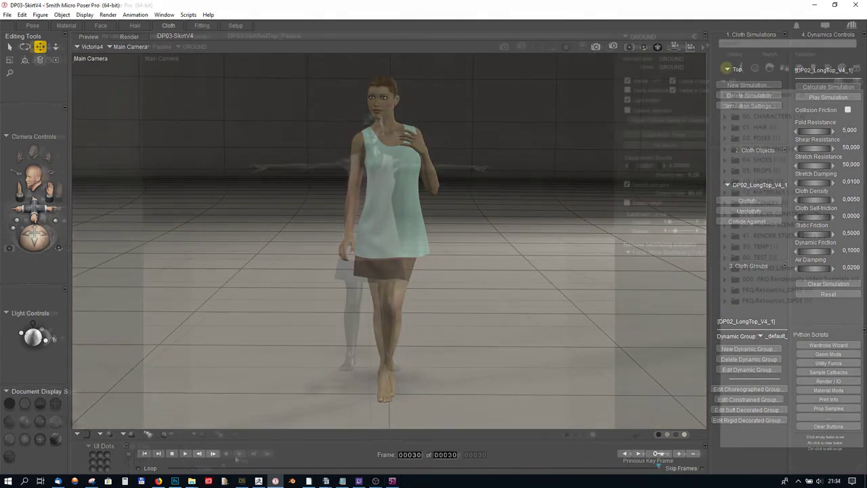
Play the DP03-SkirtAndTop scene's animation
click(238, 453)
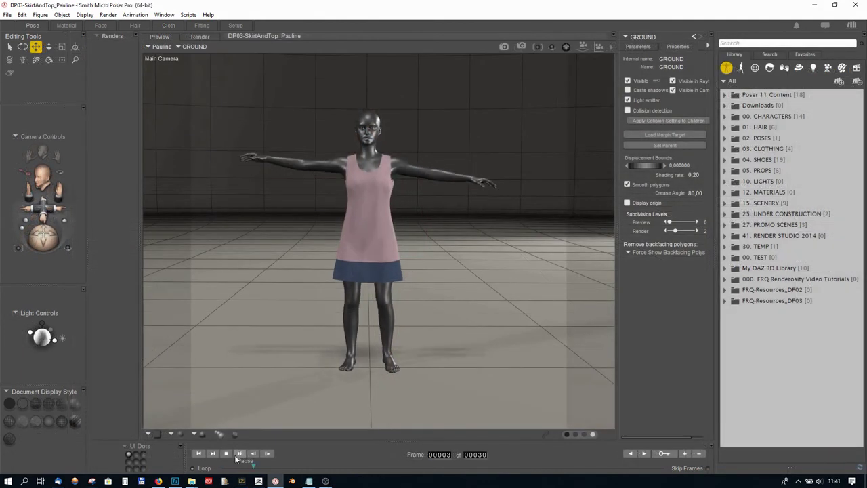